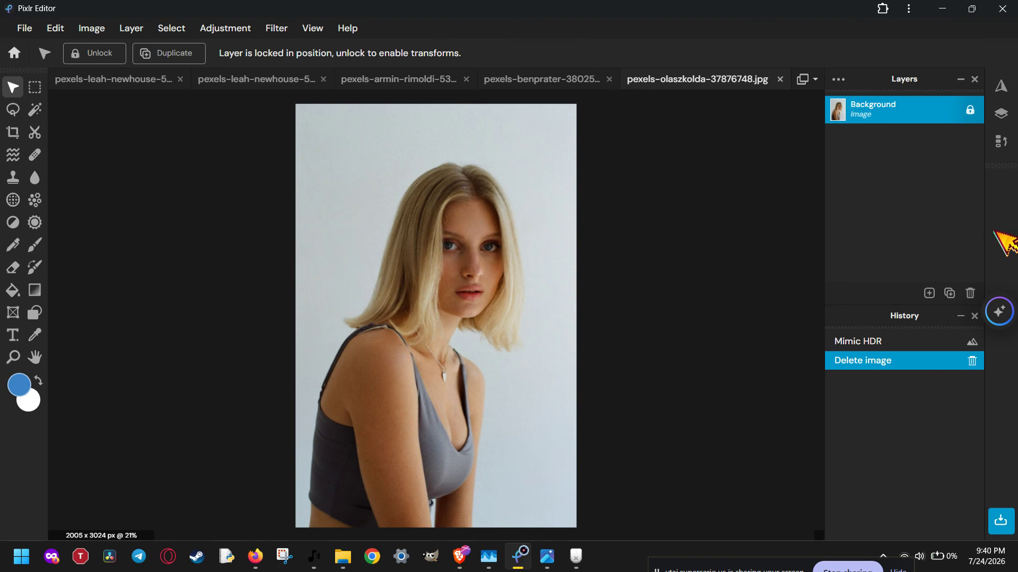
Open the Add element stickers and browse through the sticker categories
key(a)
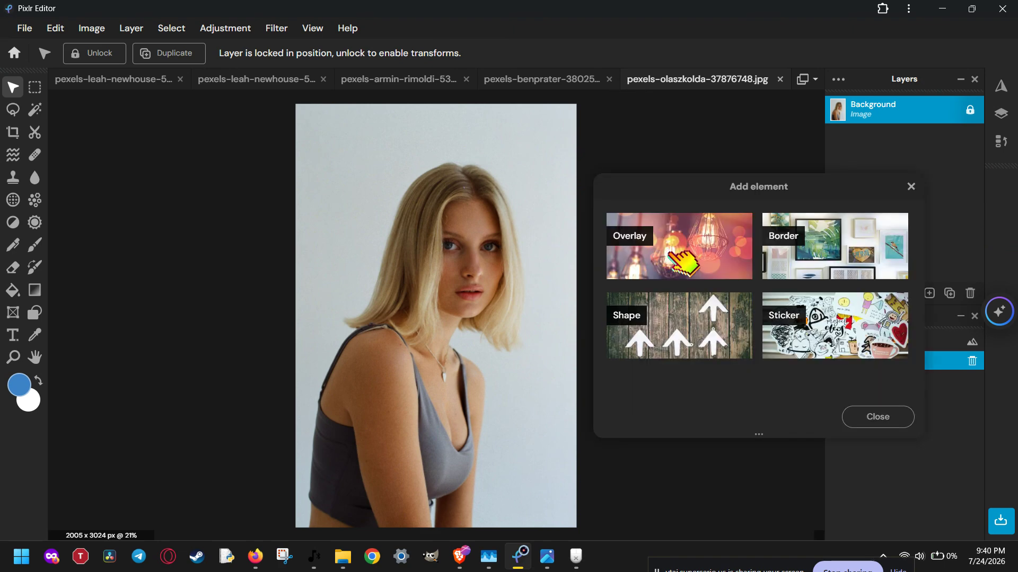
click(907, 354)
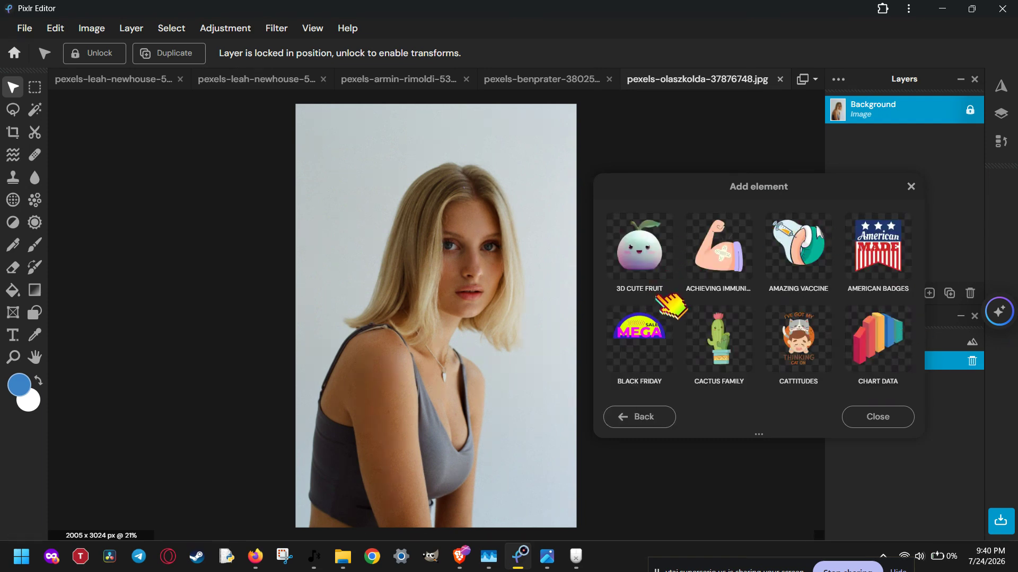
scroll(779, 281, down, 3)
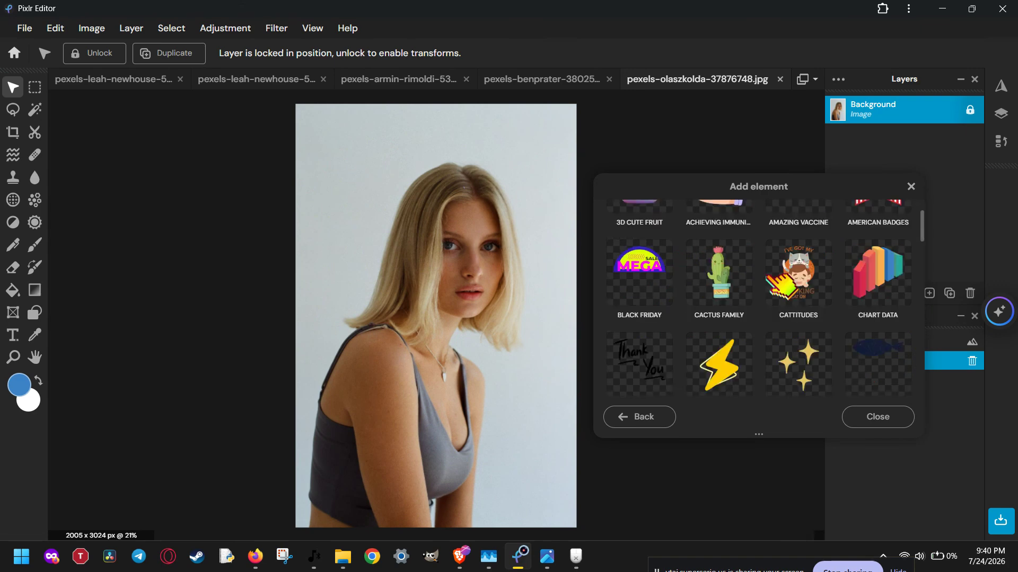
scroll(773, 281, down, 2)
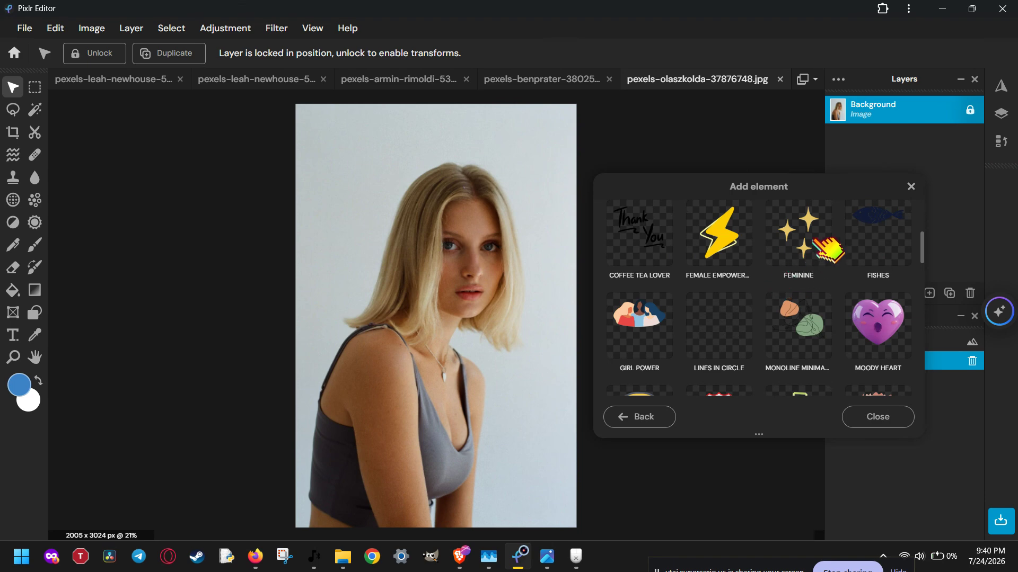
scroll(830, 252, down, 2)
scroll(829, 250, down, 2)
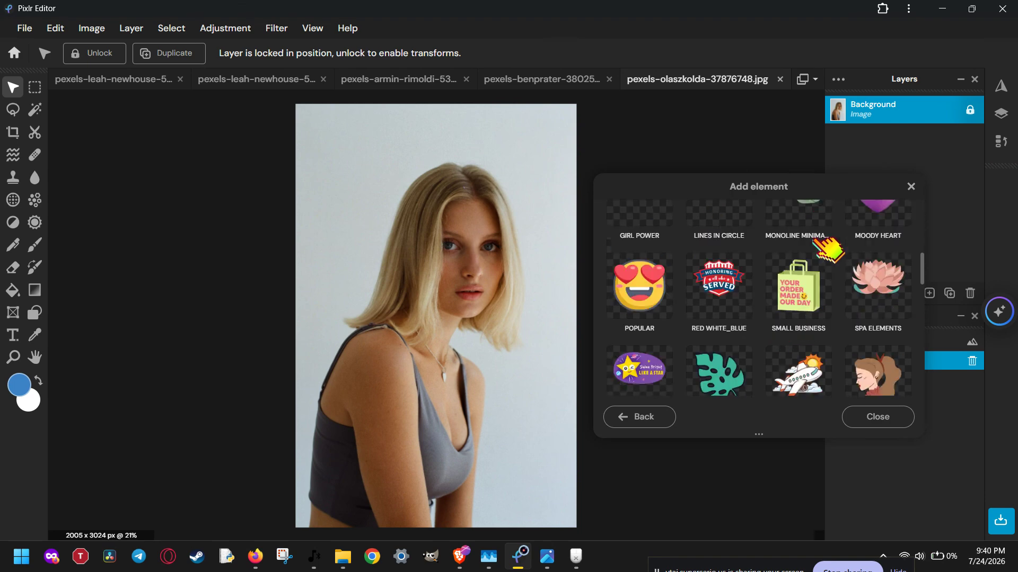
scroll(819, 244, up, 4)
click(821, 289)
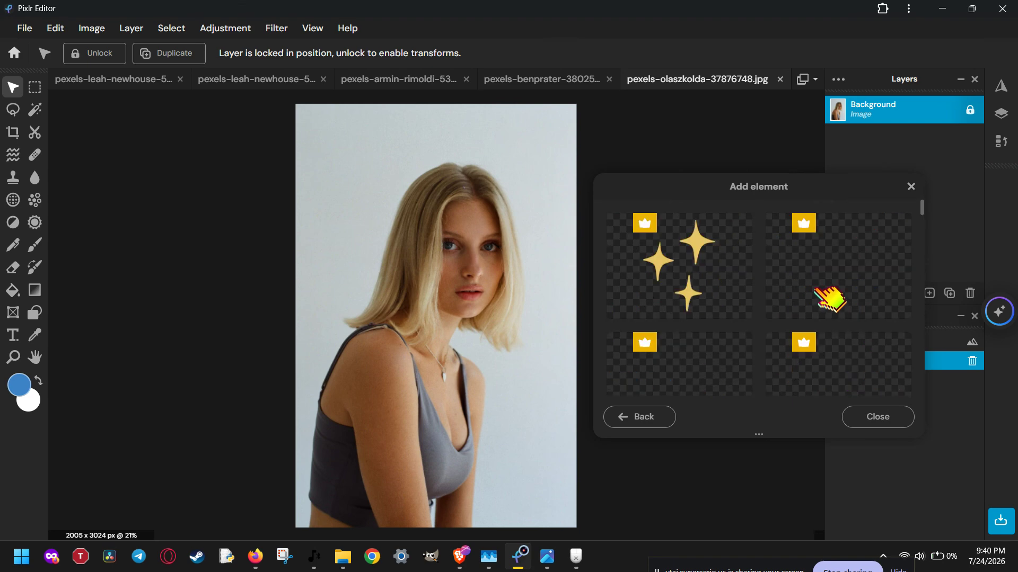
scroll(821, 281, down, 6)
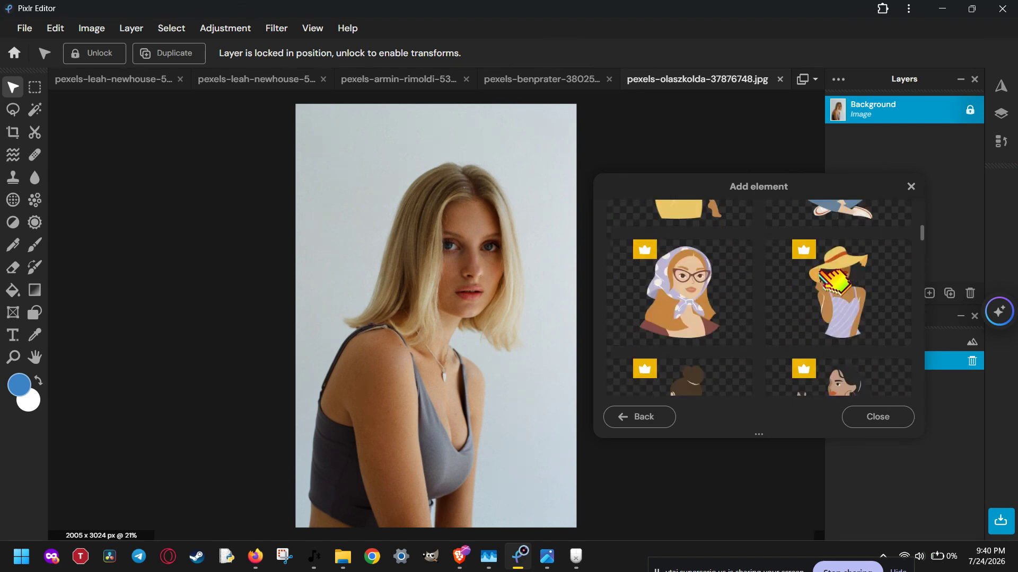
scroll(834, 281, down, 5)
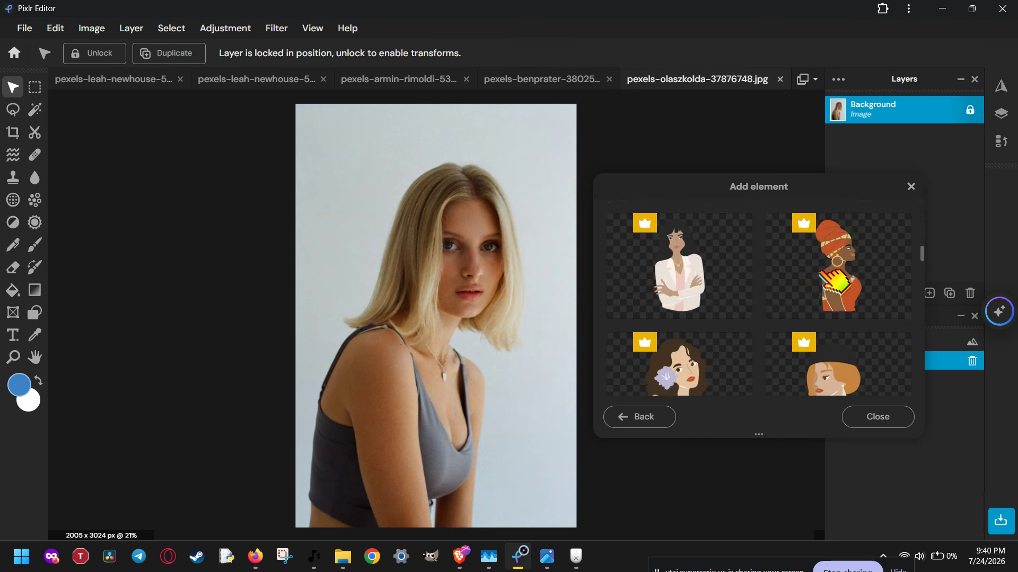
Look through the Achieving Immunity, Amazing Vaccine, Cactus Family and Black Friday sticker sets
click(663, 420)
click(738, 262)
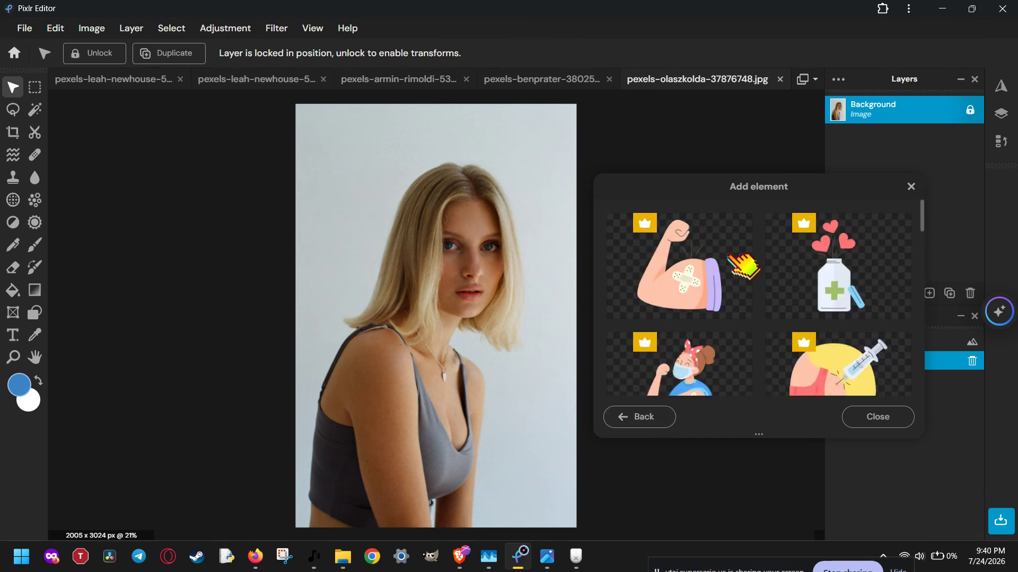
click(670, 419)
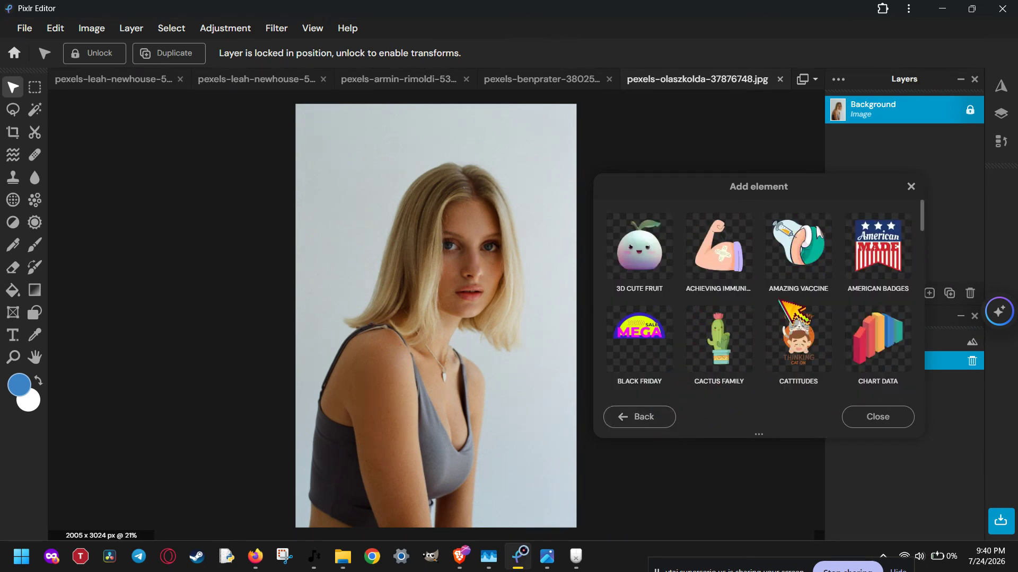
click(806, 262)
scroll(803, 263, down, 10)
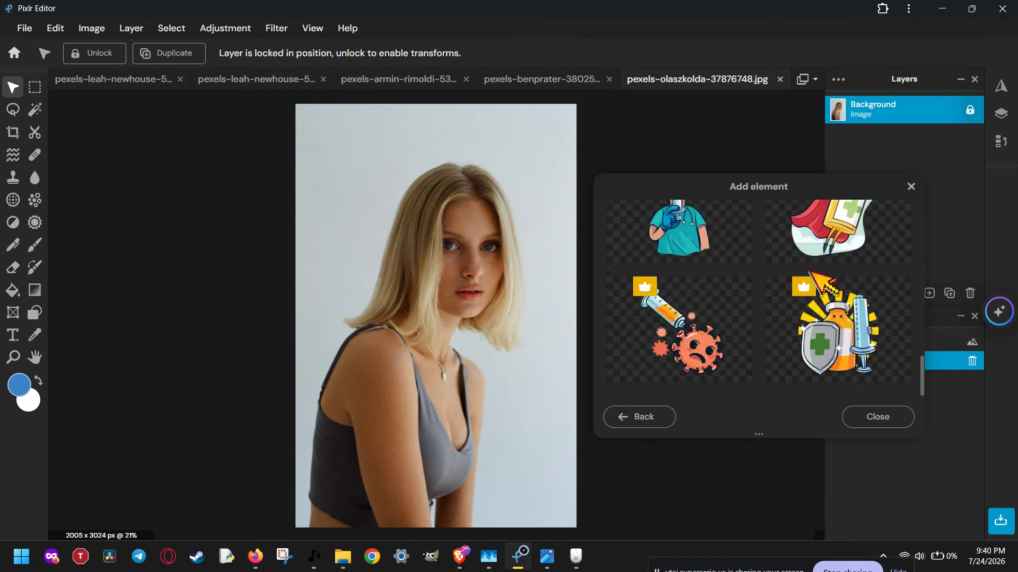
click(641, 417)
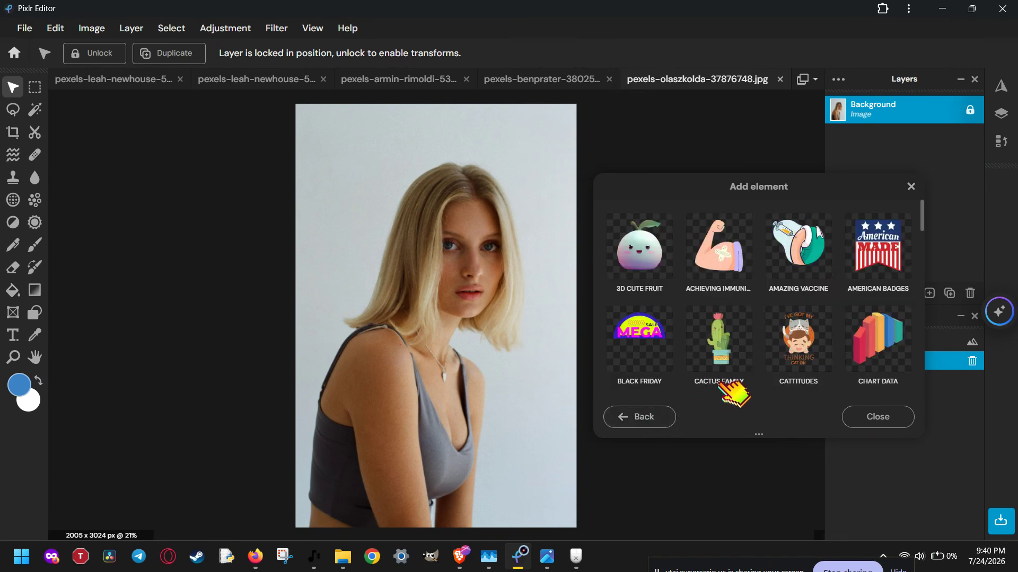
click(746, 344)
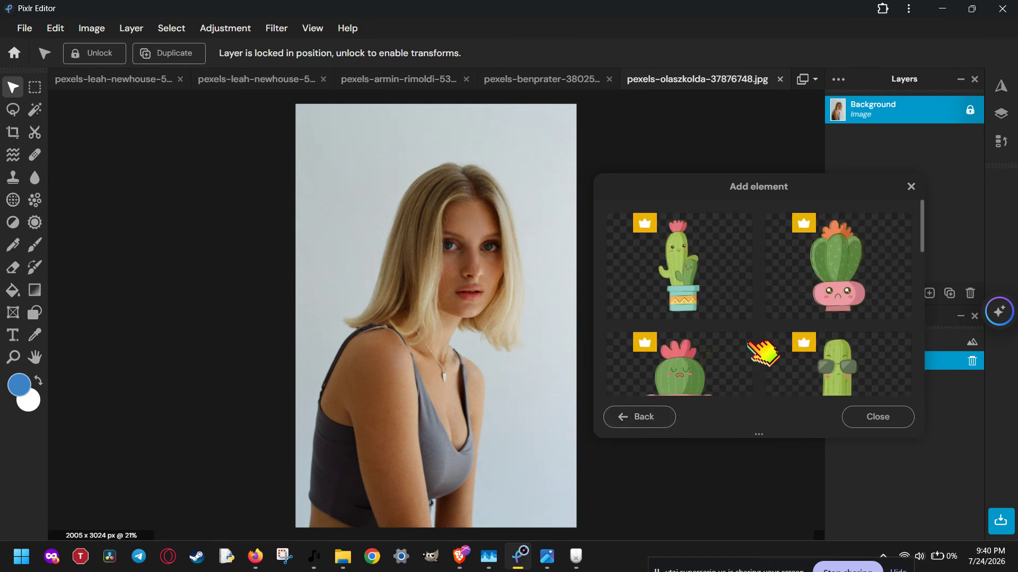
click(655, 414)
click(647, 366)
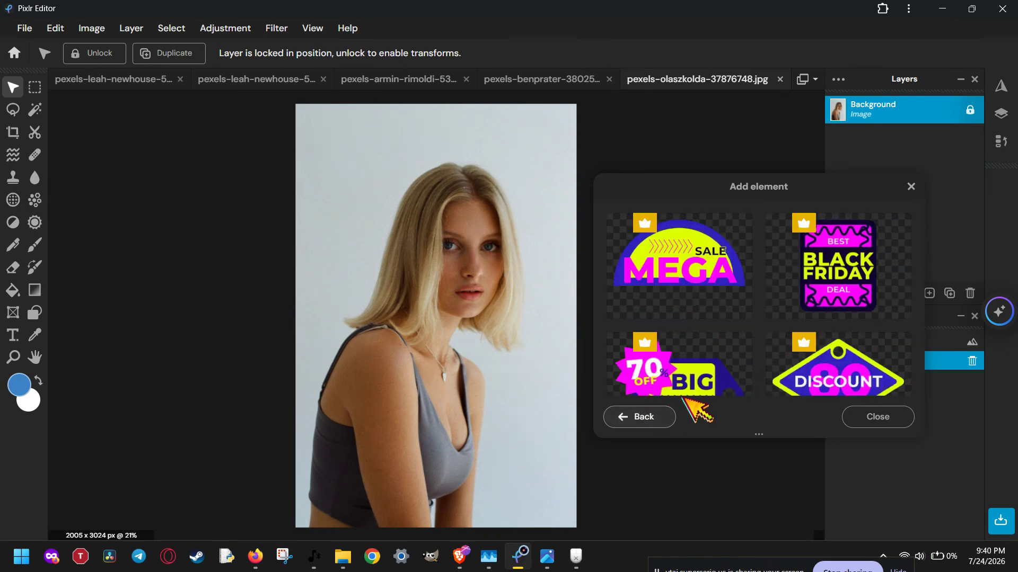
scroll(710, 408, down, 2)
scroll(712, 404, down, 10)
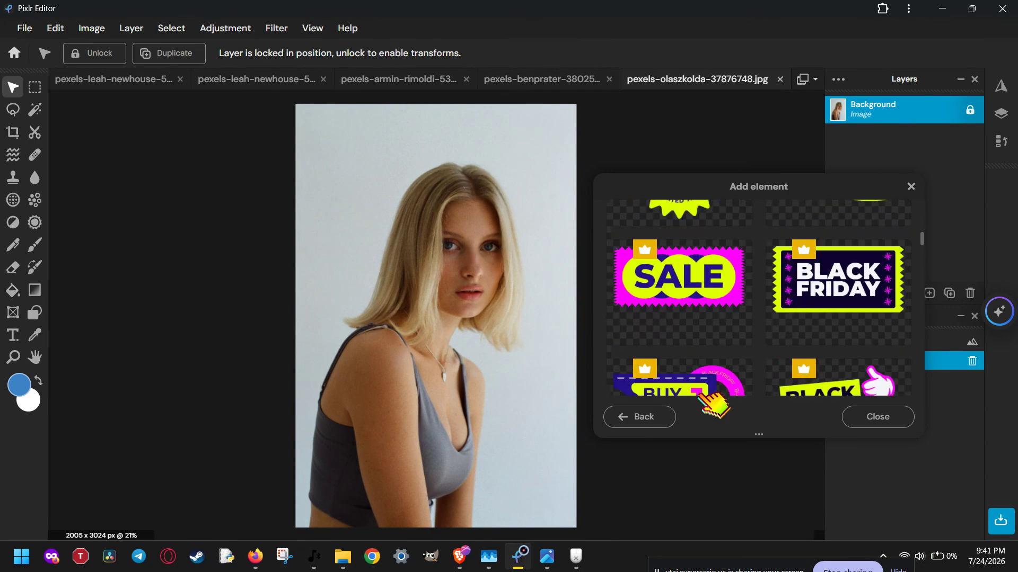
click(672, 419)
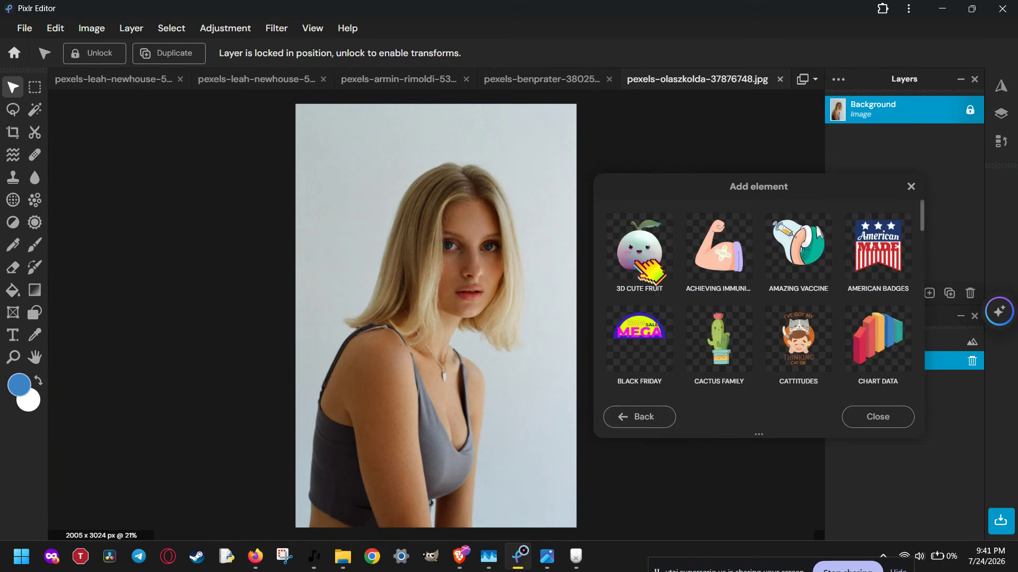
Add the red smiling fruit sticker from the 3D Cute Fruit set and close the dialog
click(654, 273)
mouse_move(723, 291)
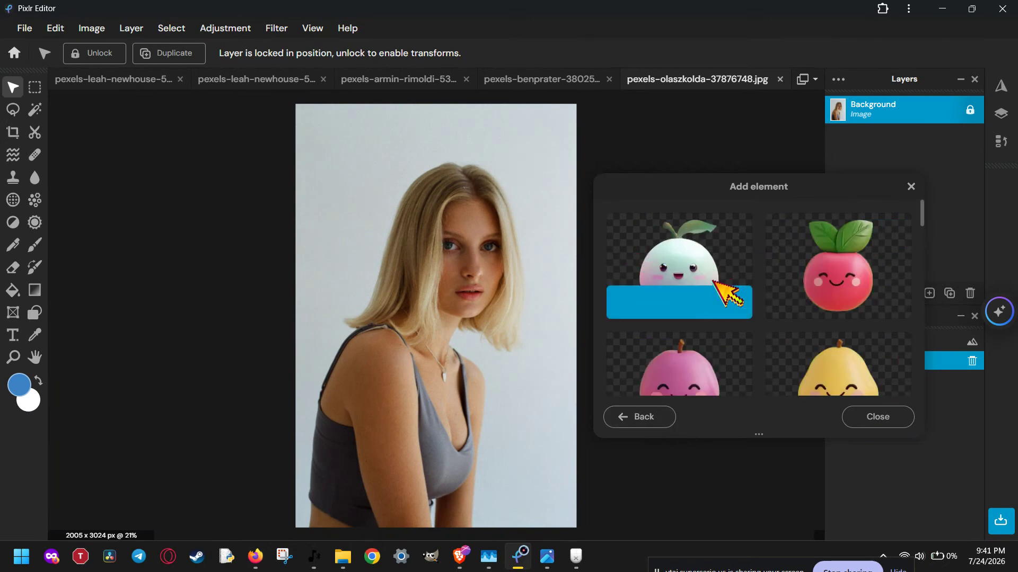
click(870, 276)
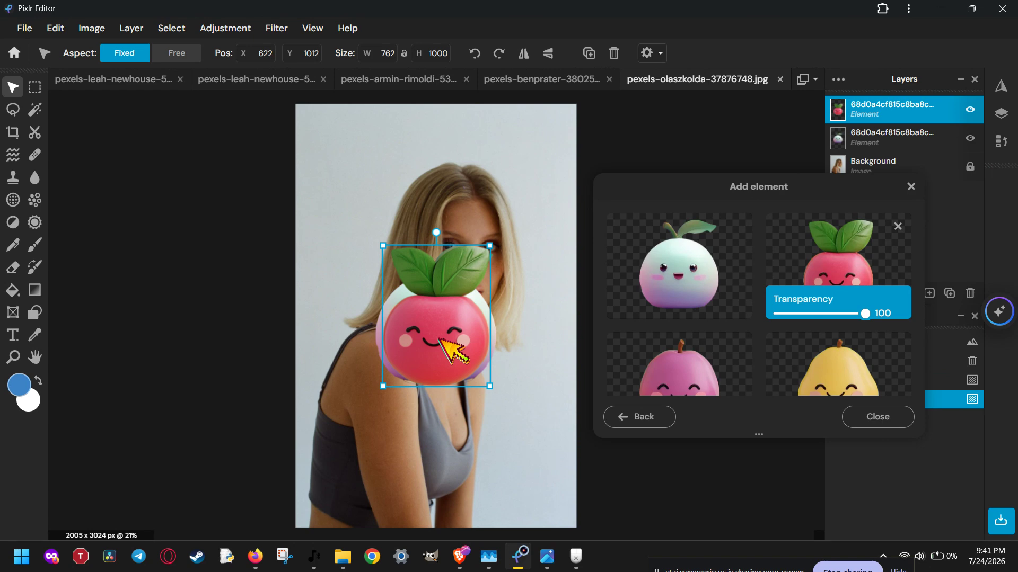
click(869, 418)
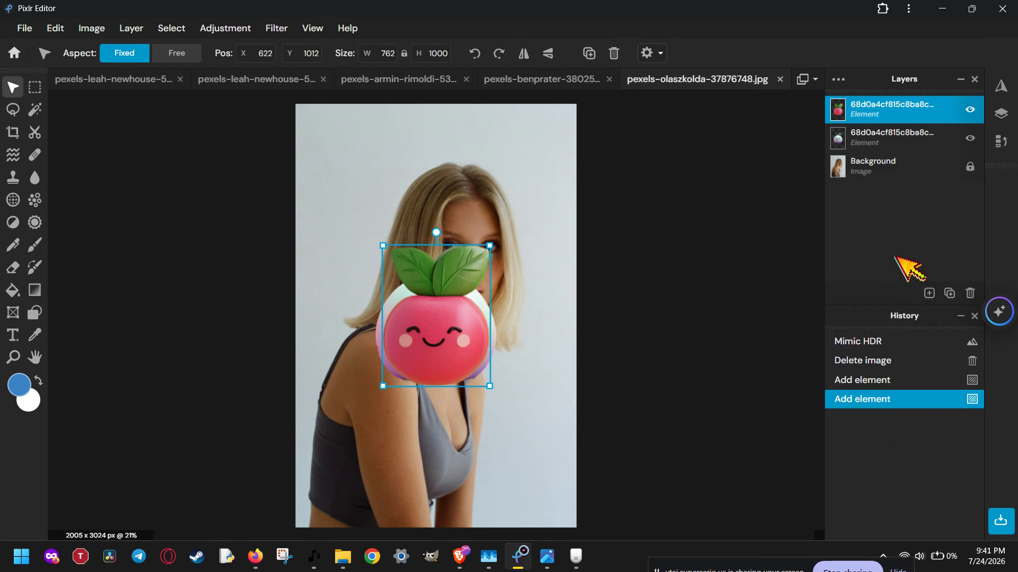
Delete the extra white fruit element layer
click(893, 133)
click(970, 293)
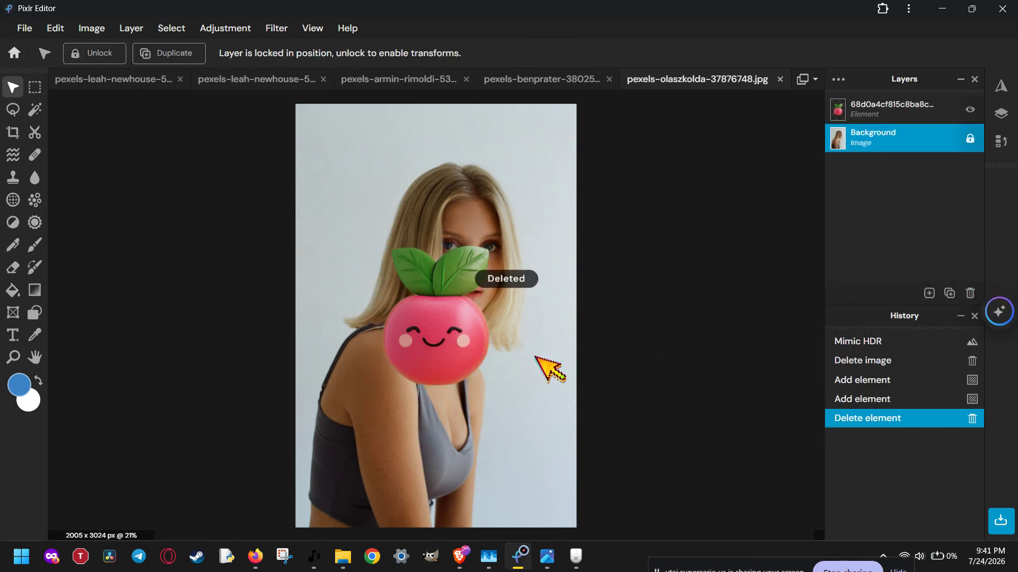
Shrink the red fruit sticker and place it in the photo's top-left corner
click(431, 345)
drag(450, 338, 323, 153)
click(392, 185)
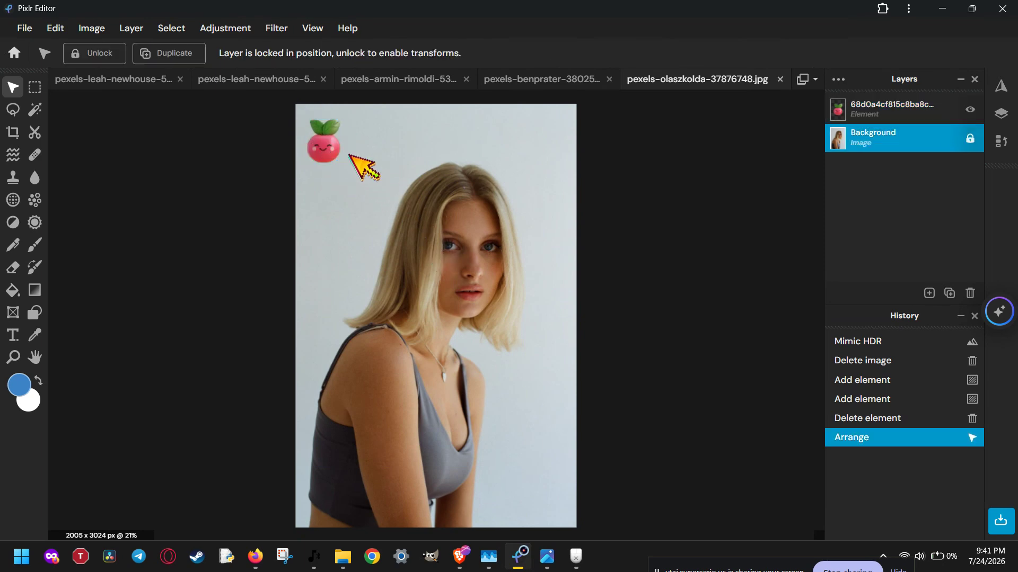
Move the fruit sticker to the bottom-right corner of the photo
drag(325, 143, 553, 515)
click(651, 453)
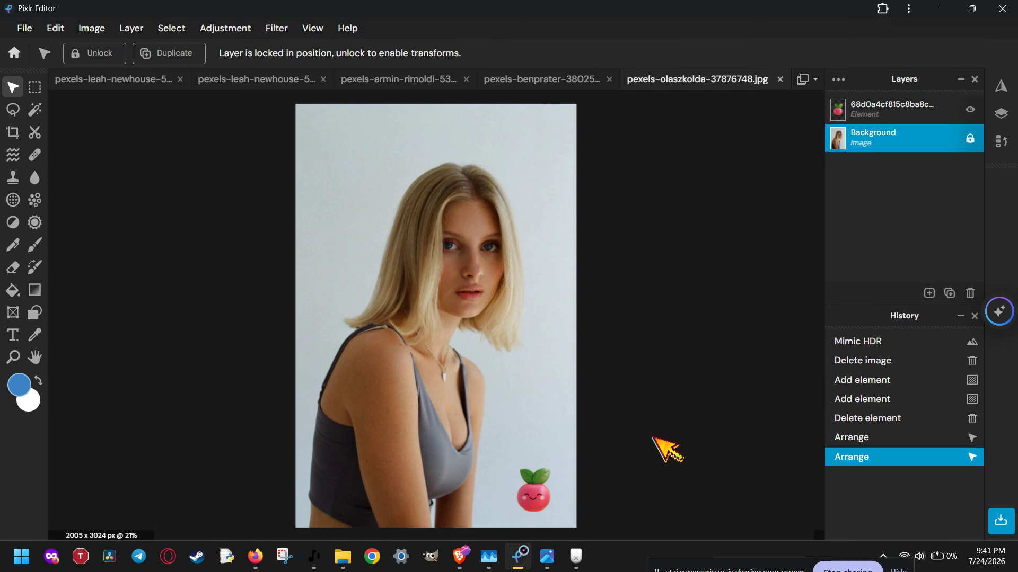
Open the fruit layer's settings and lock, then unlock, the layer
click(868, 111)
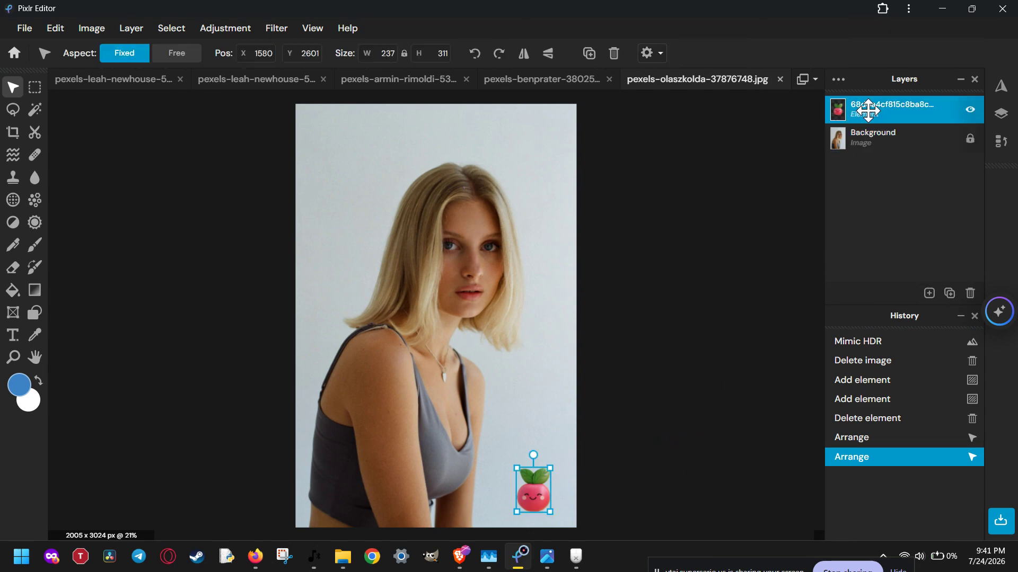
click(838, 80)
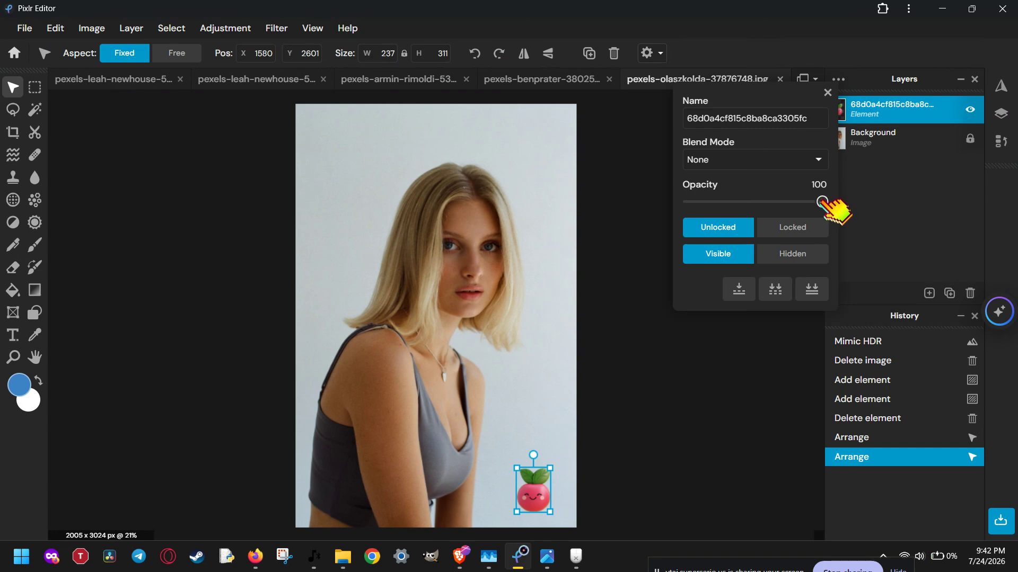
drag(822, 202, 857, 204)
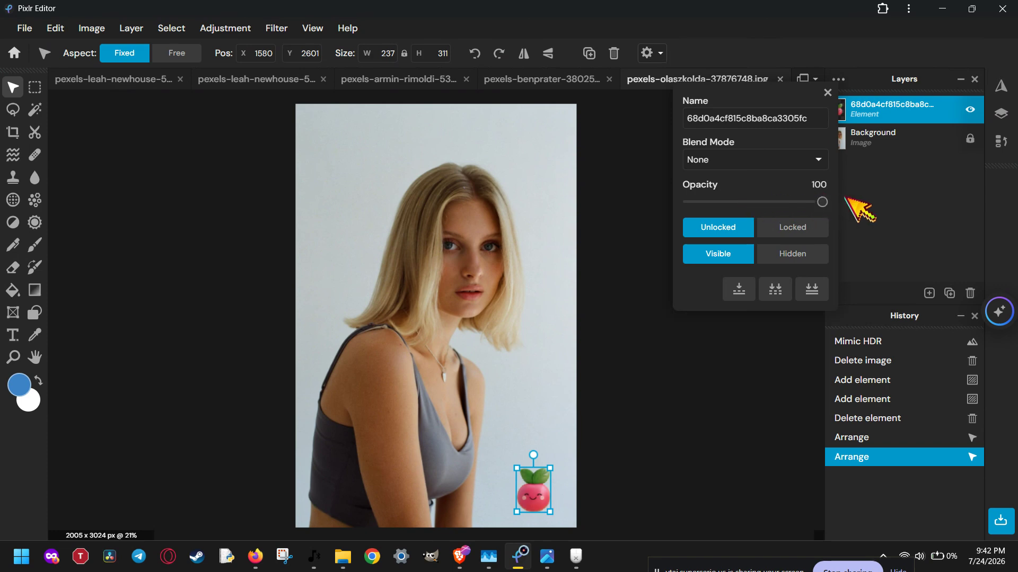
click(821, 227)
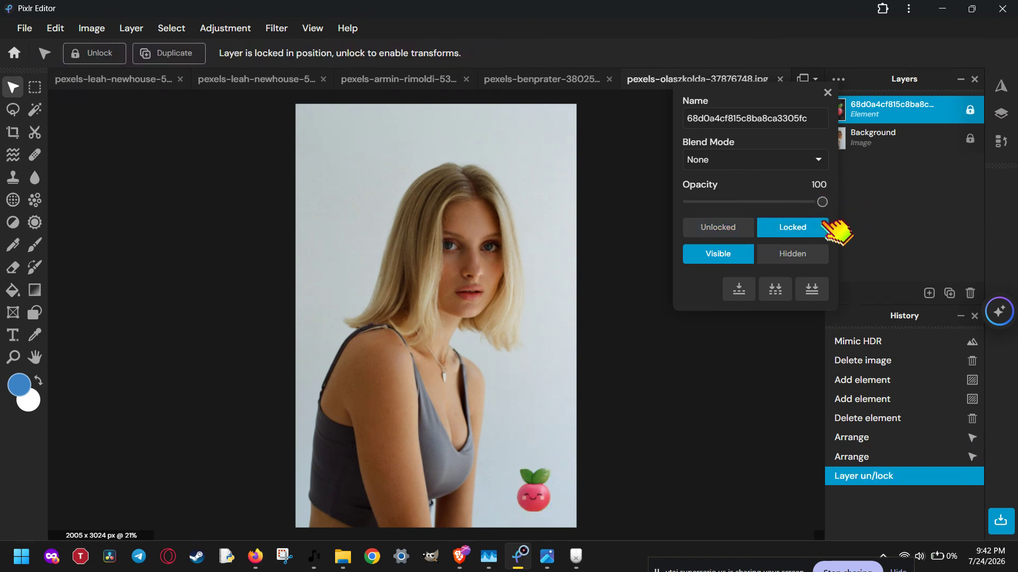
click(742, 227)
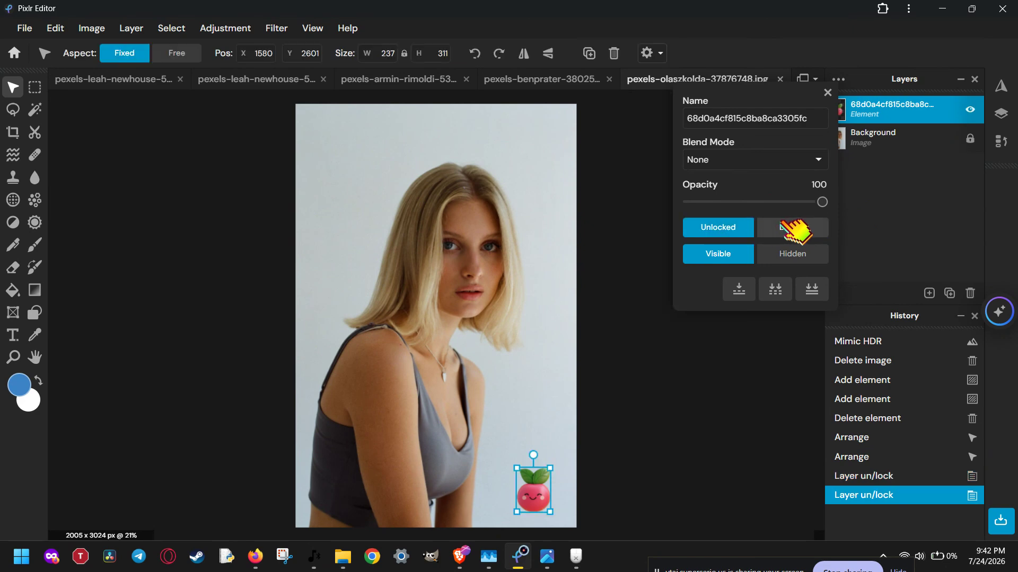
Hide the fruit layer and make it visible again
click(803, 253)
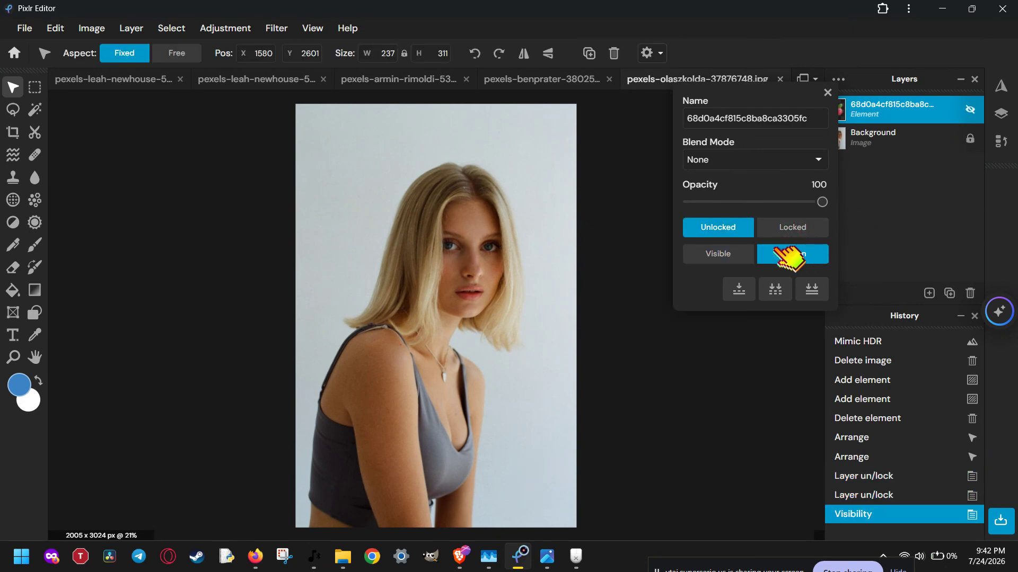
click(734, 254)
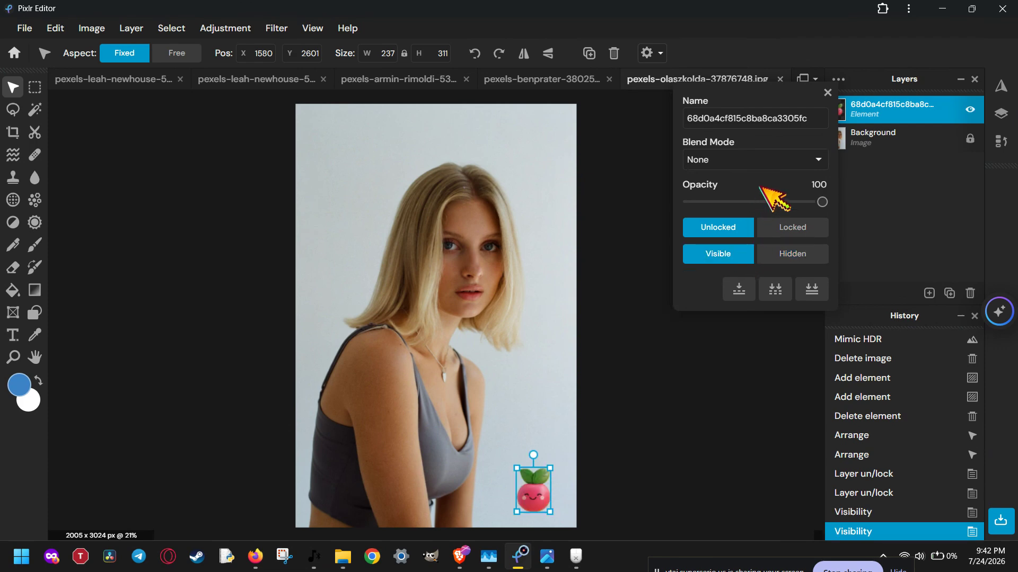
Set the fruit layer's opacity to 85
click(763, 202)
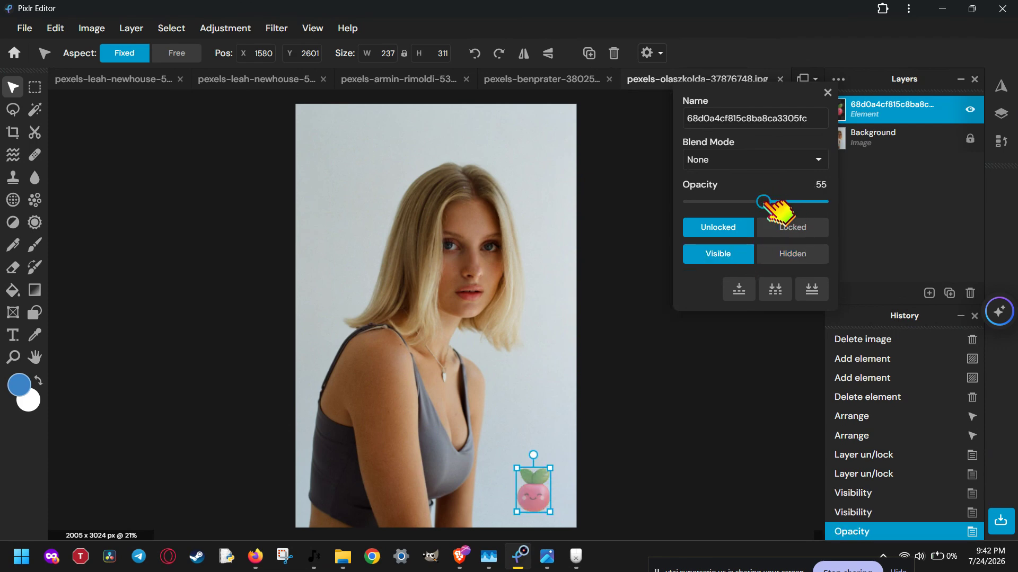
drag(763, 202, 803, 202)
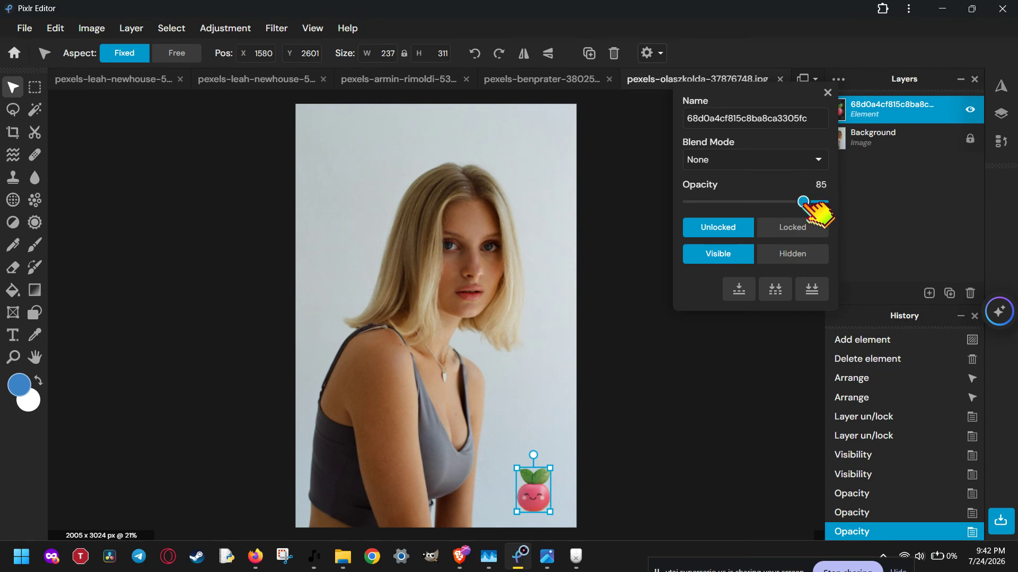
Try the Multiply and then Screen blend modes on the fruit layer
click(819, 162)
click(759, 204)
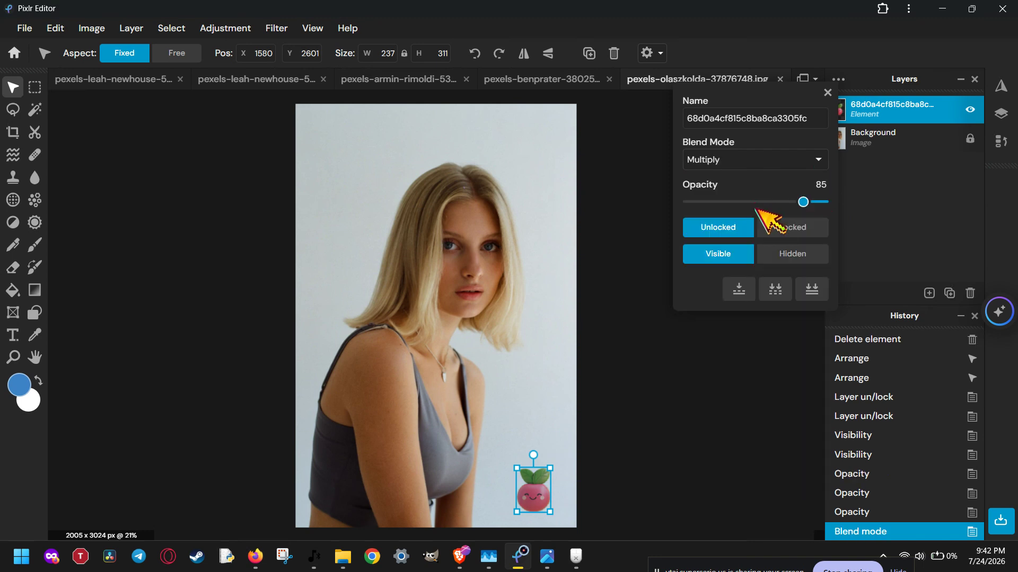
click(819, 159)
click(766, 211)
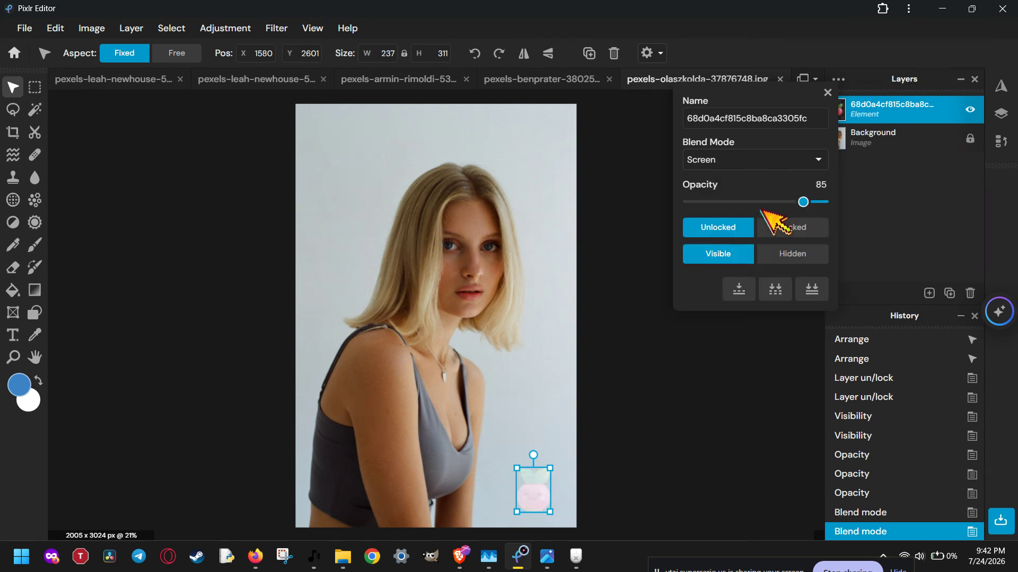
Set the fruit layer's opacity to 100 and its blend mode to Hard-light
drag(805, 203, 845, 200)
click(816, 160)
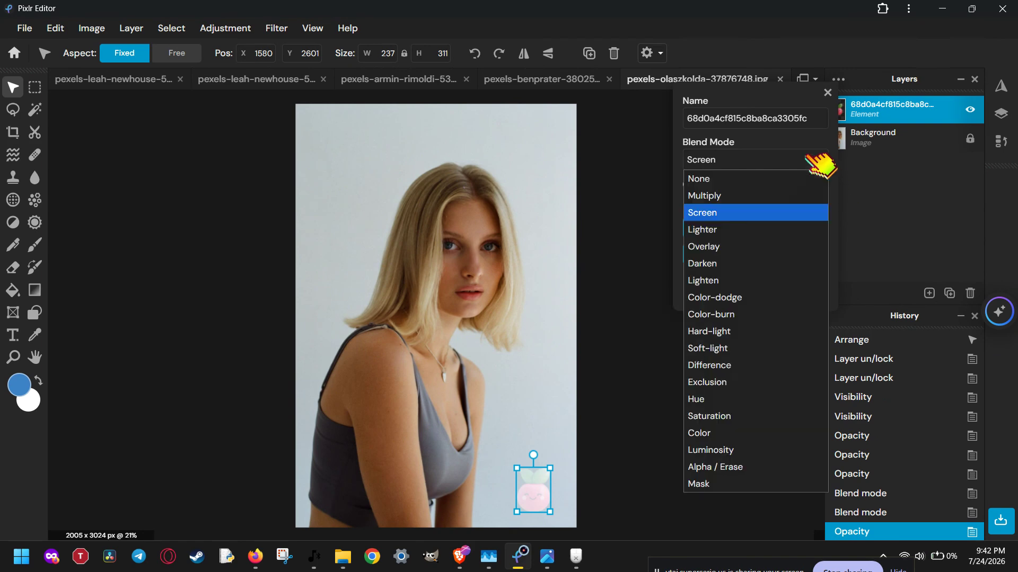
click(775, 230)
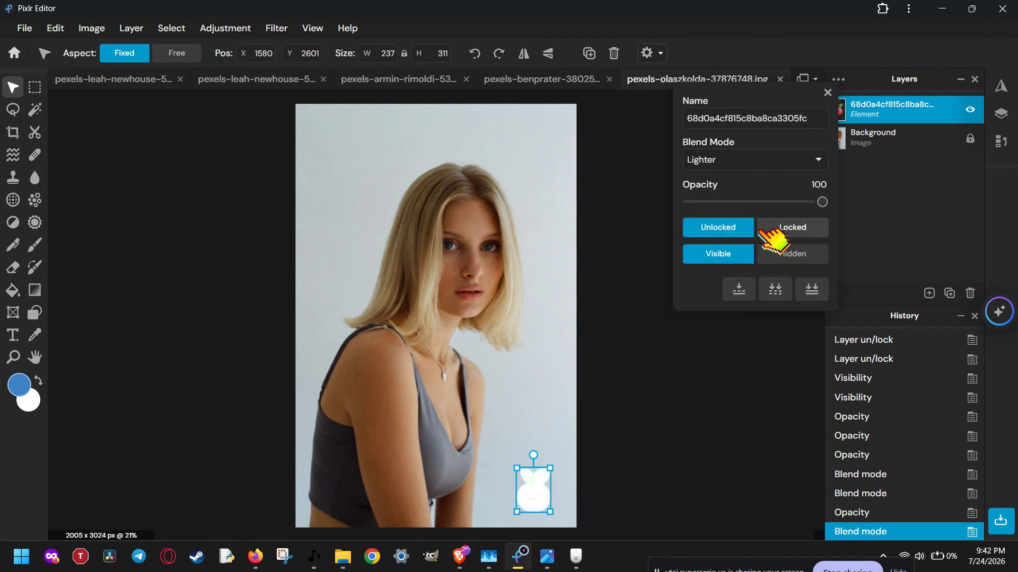
key(Down)
key(Down)
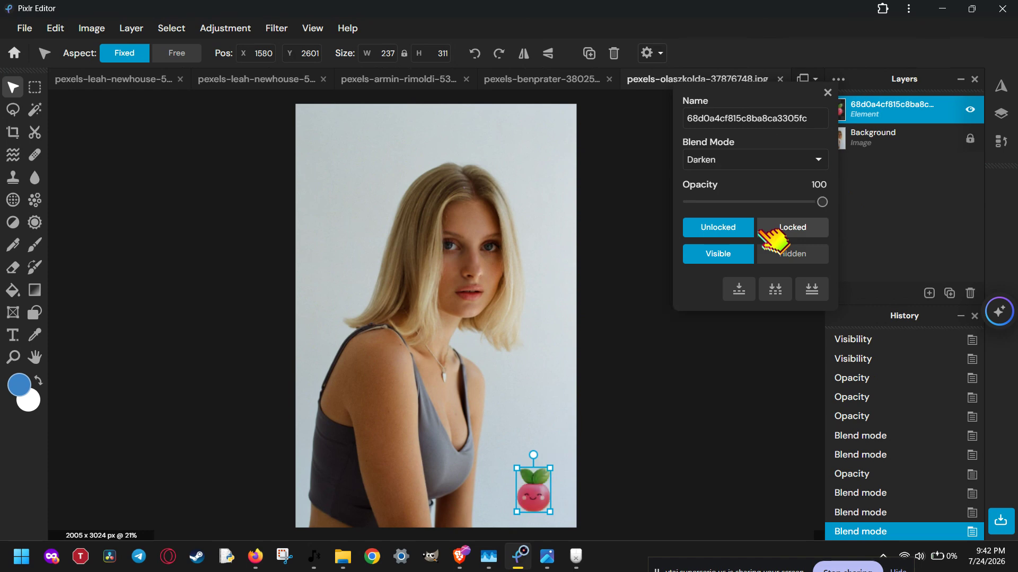
key(Down)
key(Down)
key(Down)
key(Down)
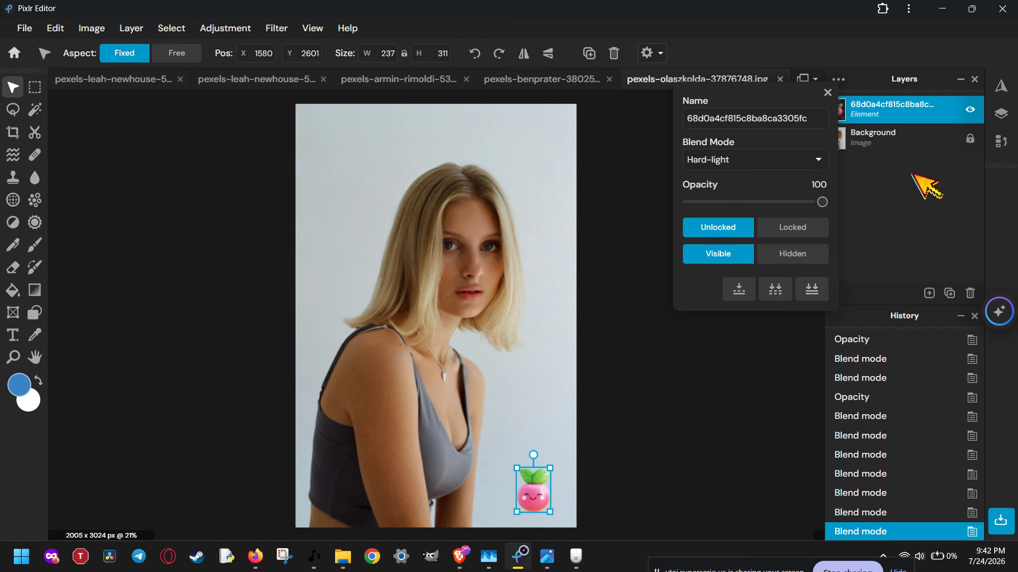
click(915, 137)
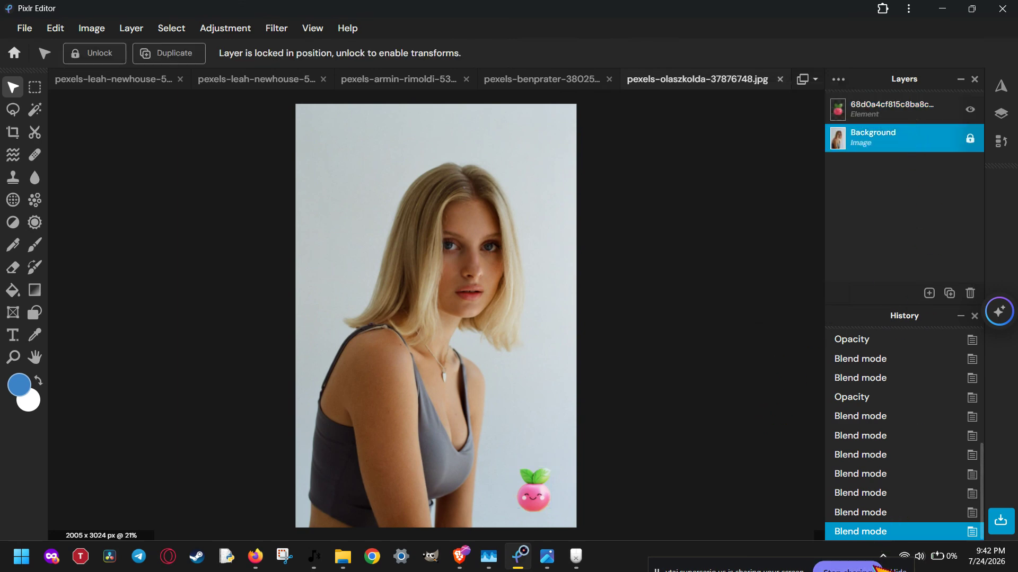